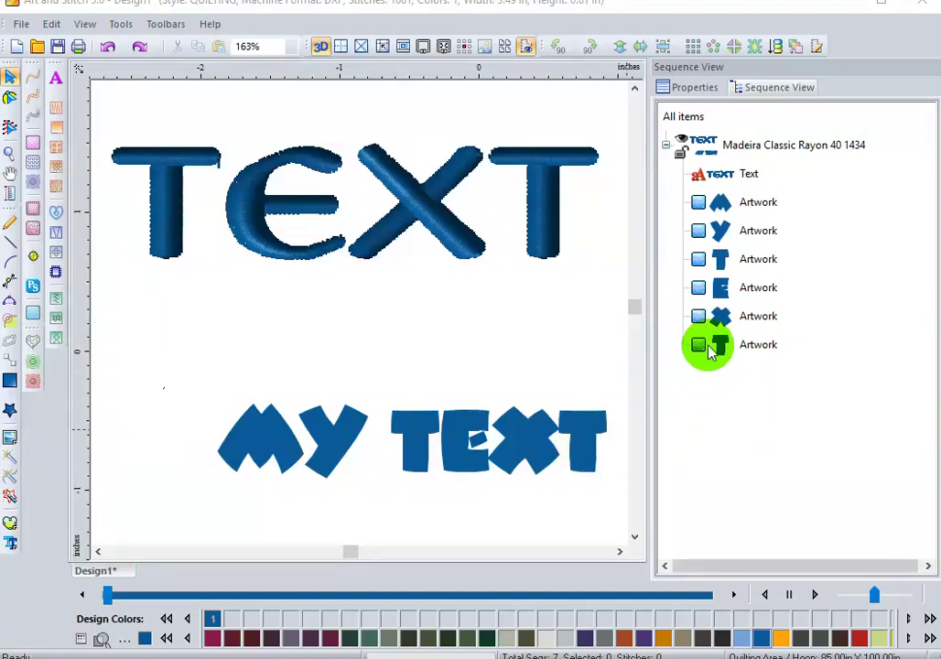
# Select the stitched TEXT lettering and check its text properties for the font used
pyautogui.click(550, 180)
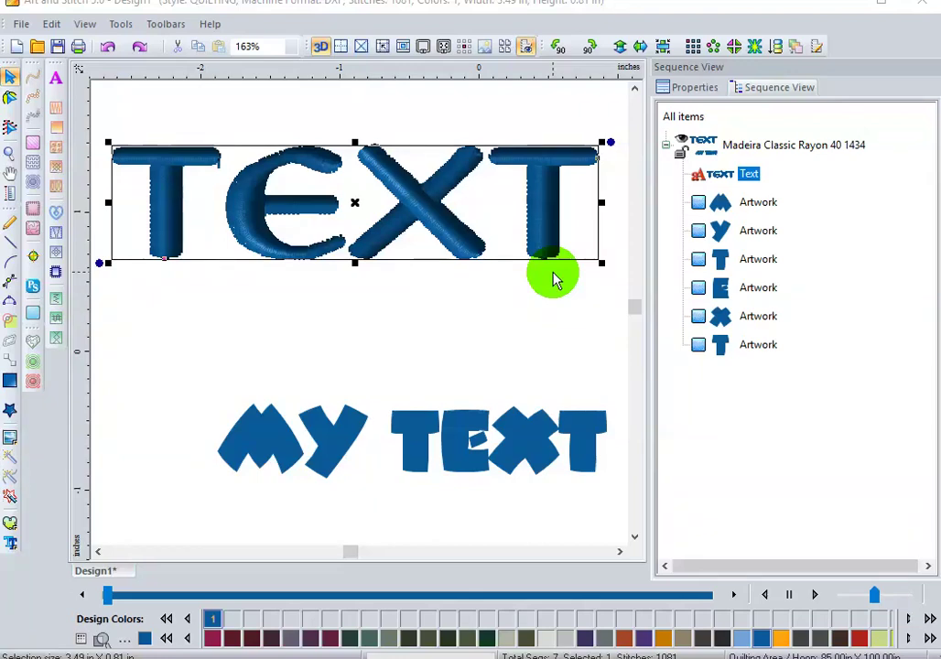
pyautogui.click(693, 85)
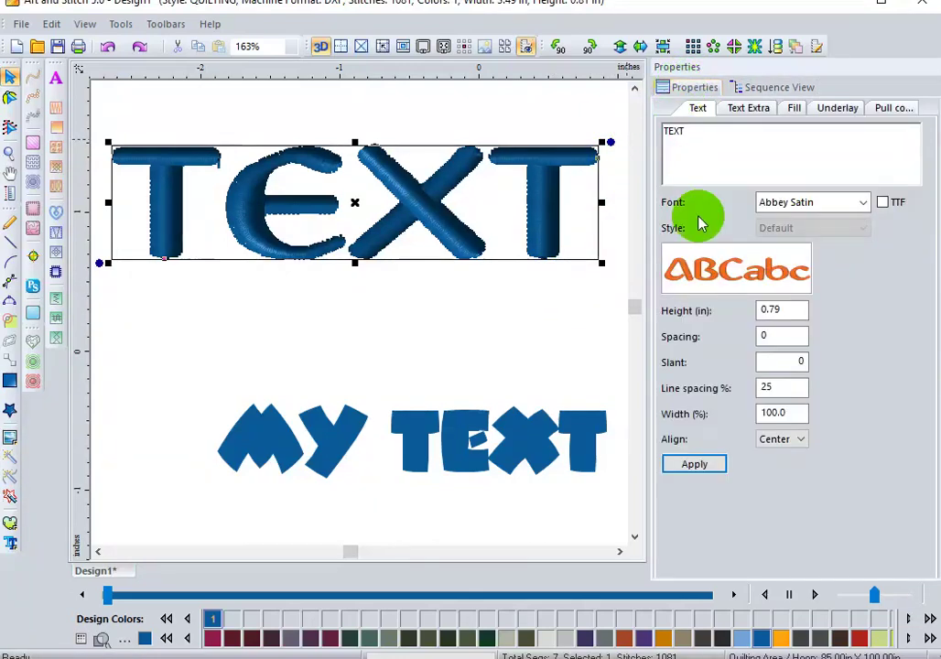
pyautogui.click(784, 203)
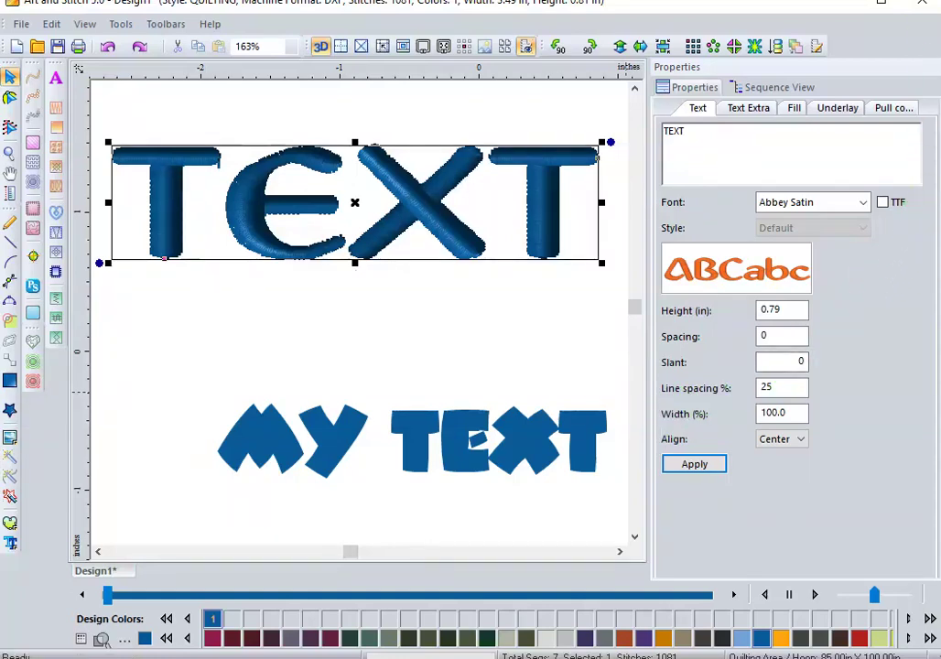
pyautogui.click(100, 403)
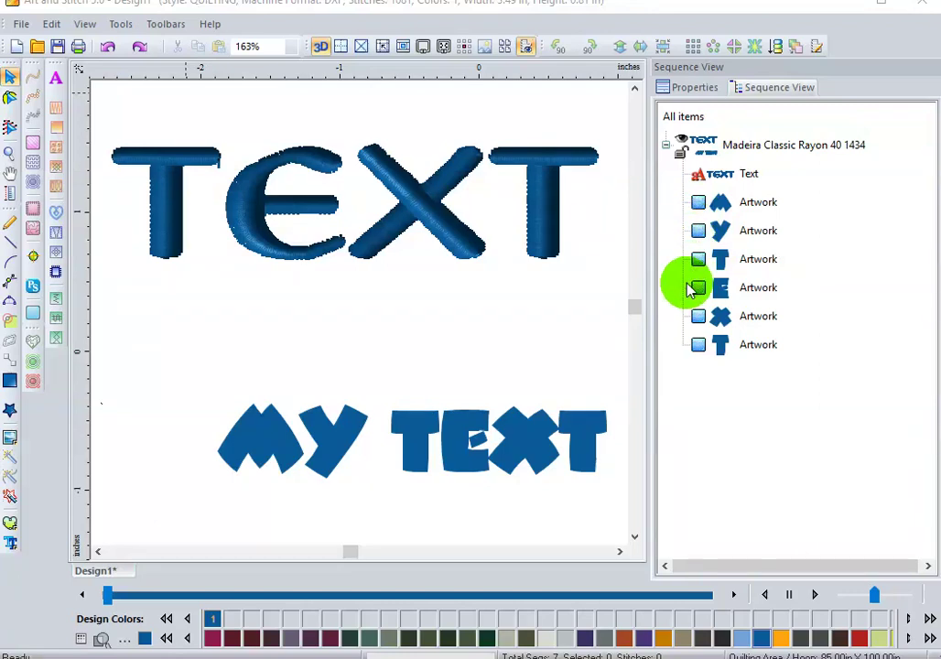
pyautogui.click(556, 242)
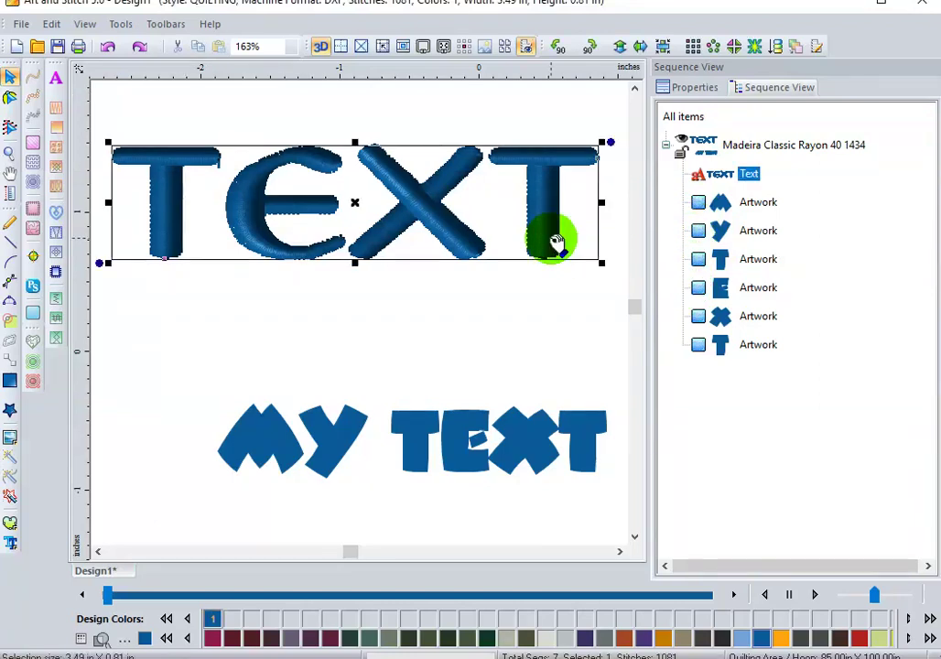
pyautogui.click(693, 89)
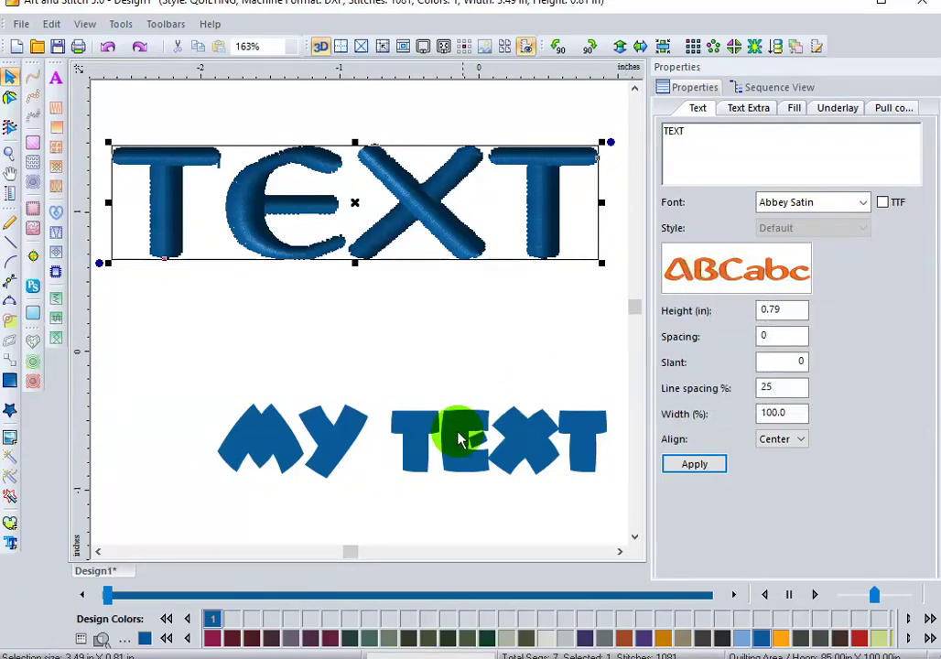
# Select all the MY TEXT artwork letters together, check their properties for font information, and clear the selection
pyautogui.click(172, 374)
pyautogui.moveTo(172, 374); pyautogui.dragTo(607, 519)
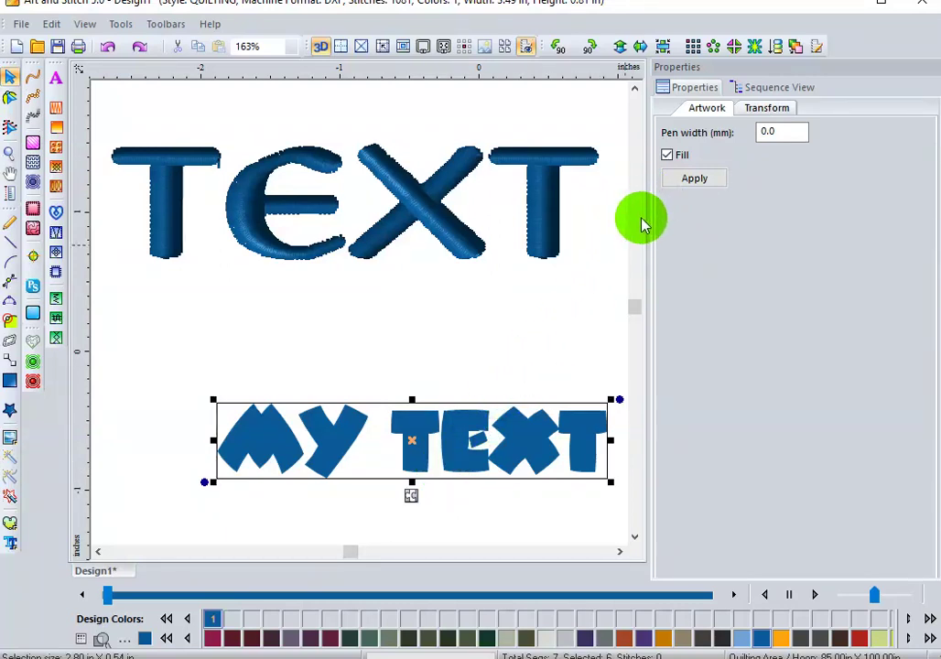
pyautogui.click(552, 290)
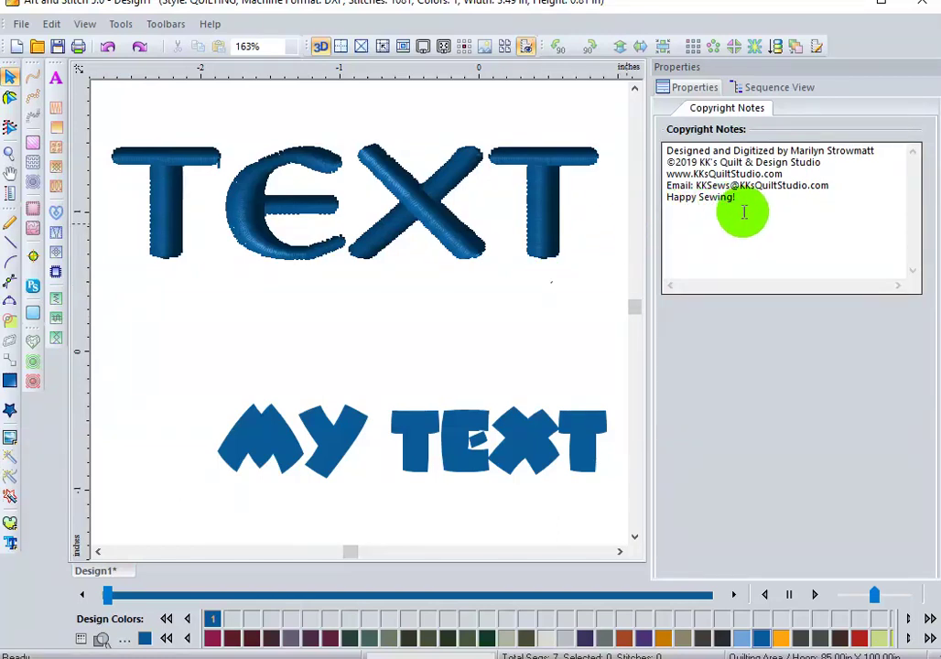
# Add a note reading "BeesKnees" in the empty area below the stitched TEXT lettering
pyautogui.click(816, 48)
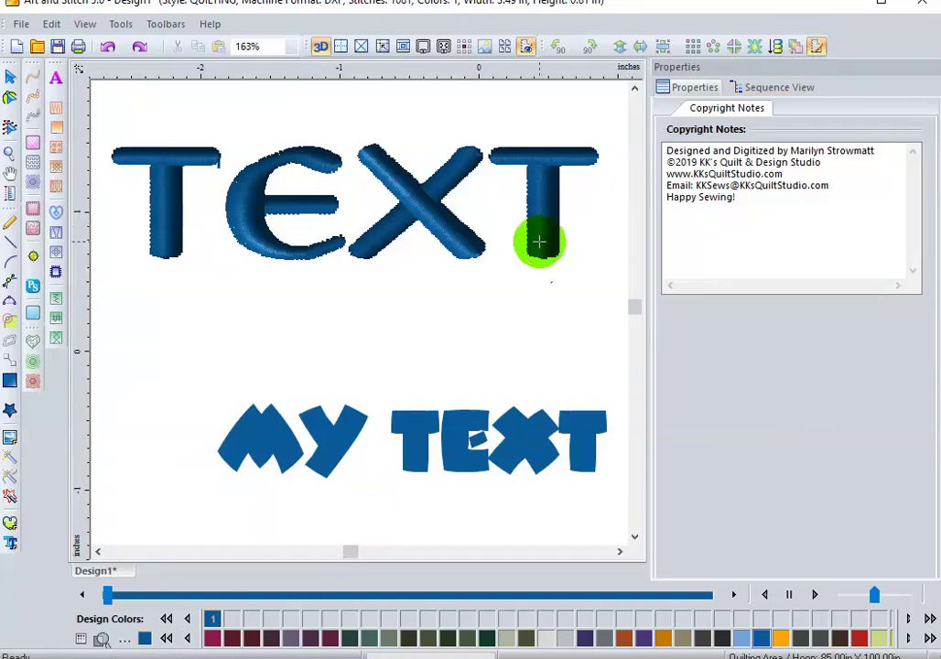
pyautogui.click(210, 304)
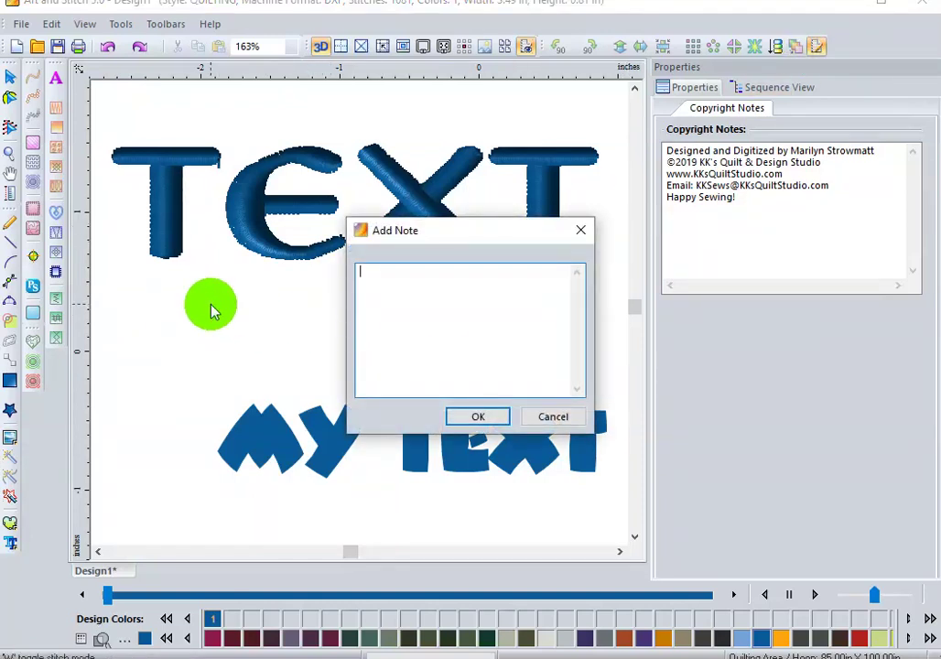
pyautogui.click(367, 290)
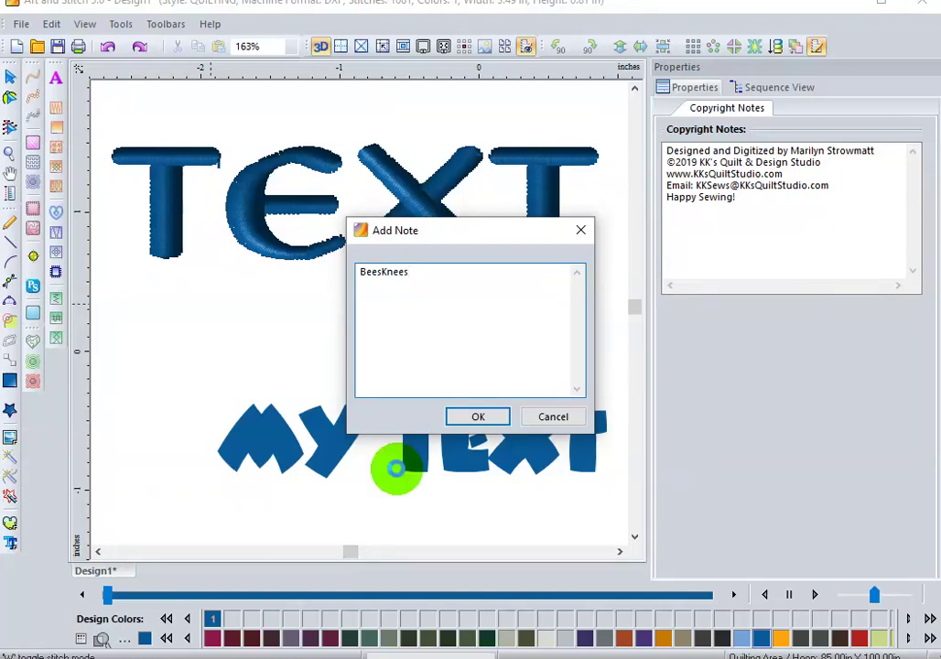
pyautogui.click(478, 418)
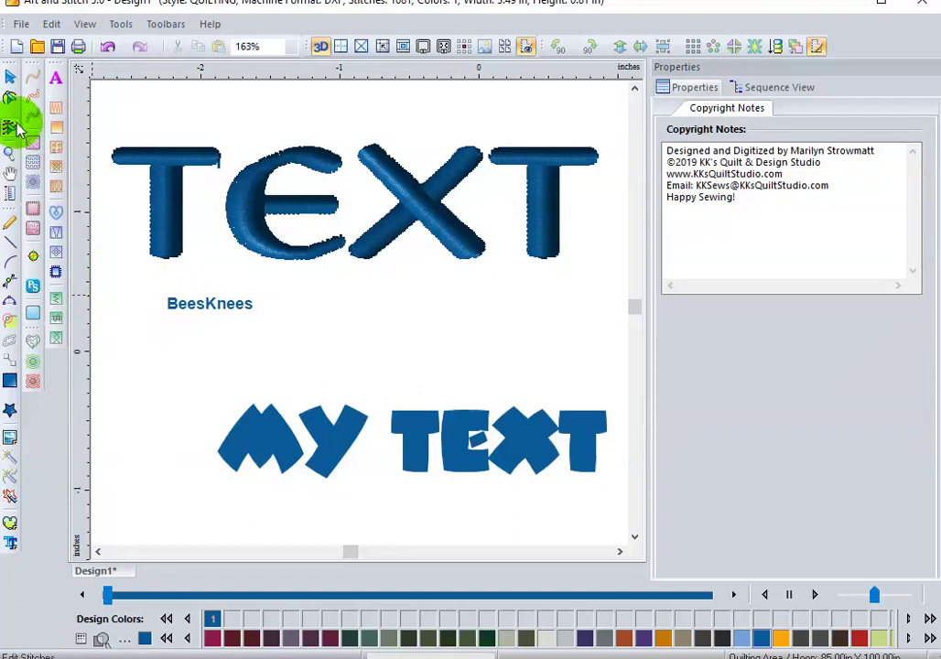
# Move the BeesKnees note down to just above the start of the MY TEXT artwork and deselect it
pyautogui.click(10, 79)
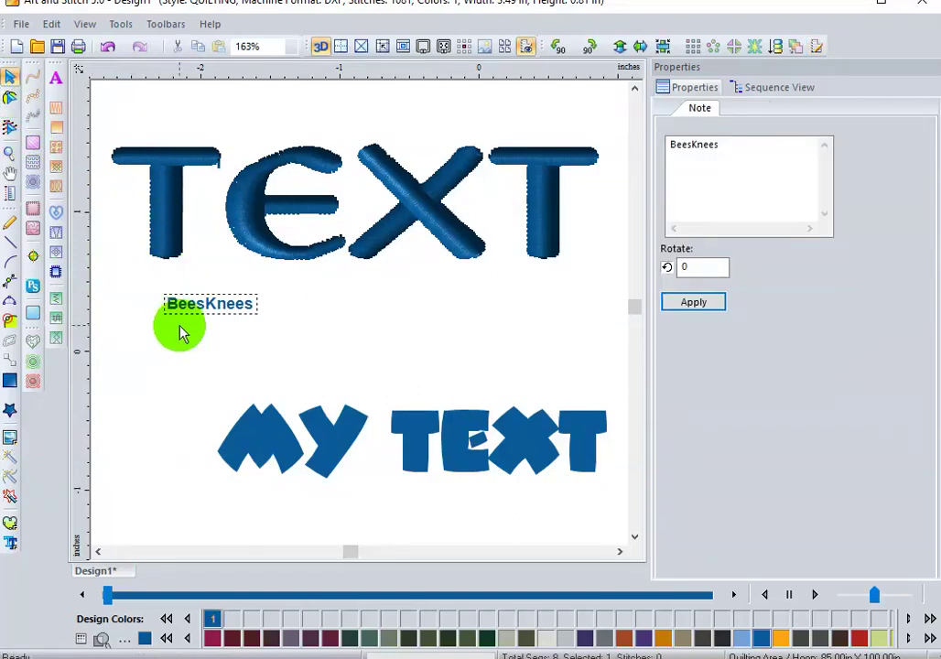
pyautogui.moveTo(193, 308); pyautogui.dragTo(172, 394)
pyautogui.click(169, 444)
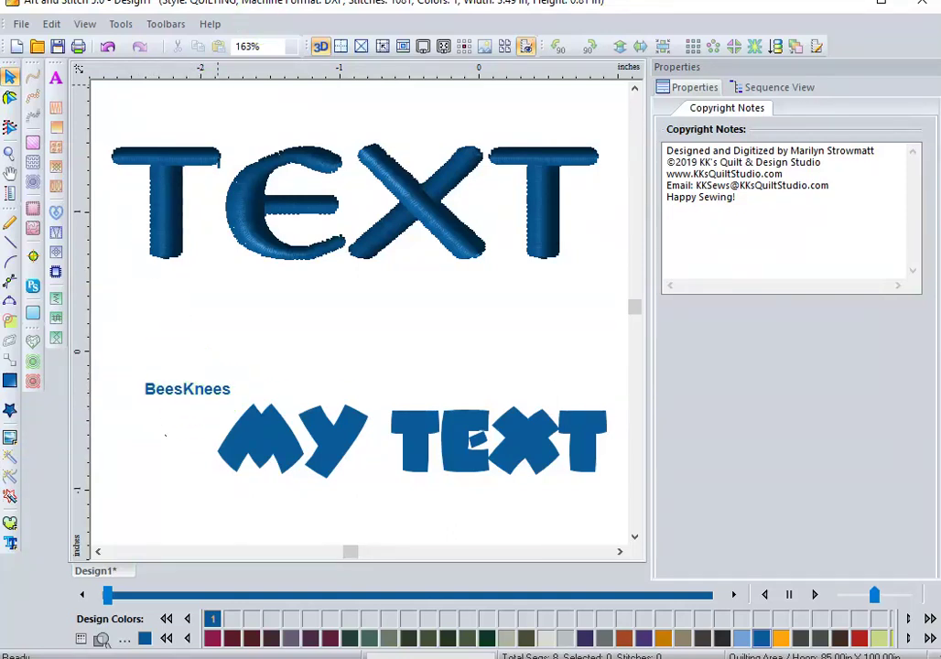
# Switch to CanvasWorkspace in the browser and insert a text object using the thin decorative font beside the Germany font
pyautogui.click(357, 200)
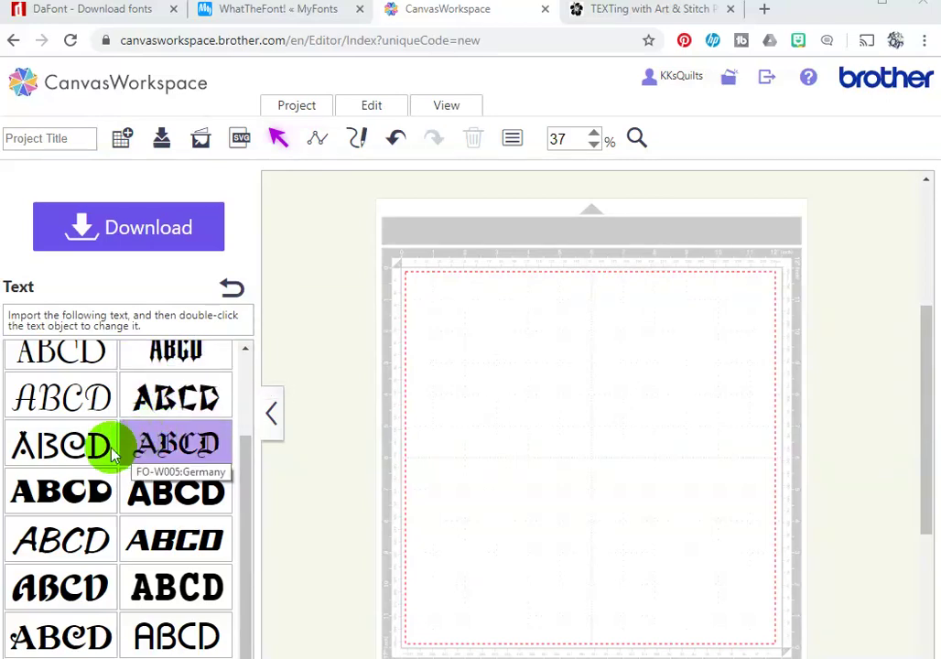
pyautogui.click(82, 446)
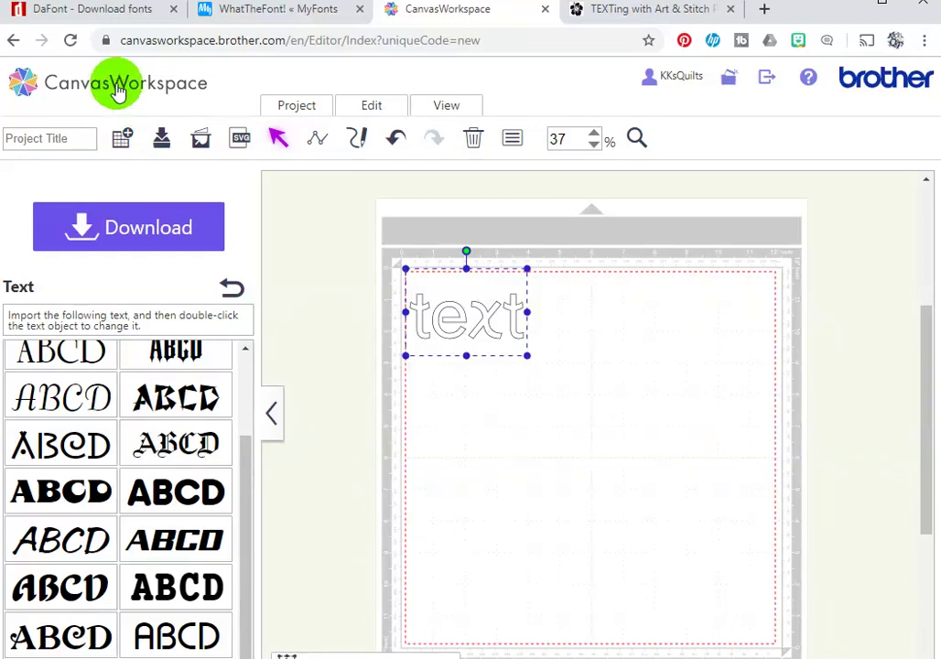
# Switch to the WhatTheFont results page and compare the suggested fonts with the uploaded TEXT image
pyautogui.click(257, 18)
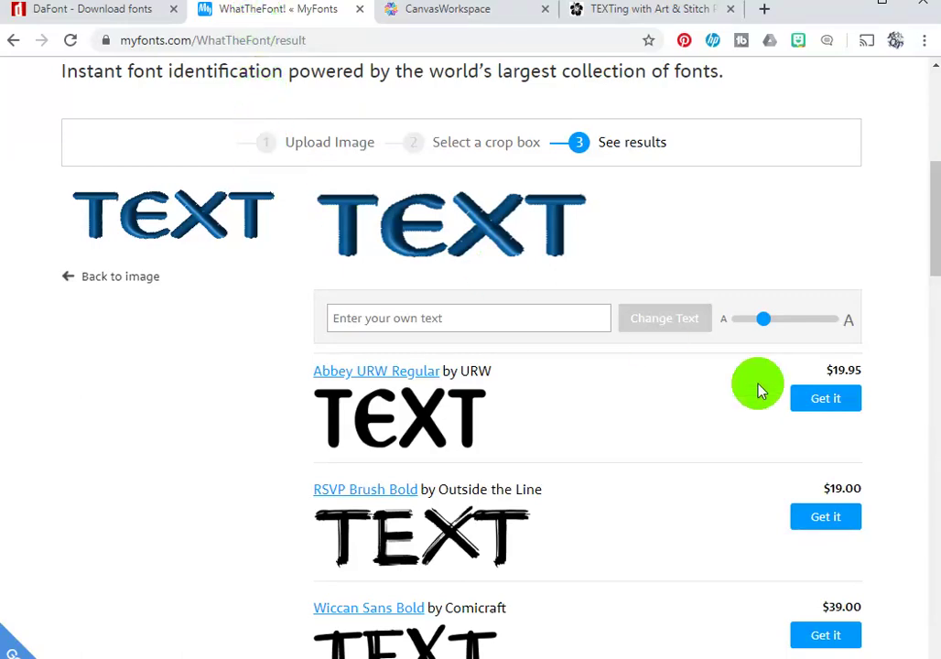
pyautogui.moveTo(934, 252); pyautogui.dragTo(929, 224)
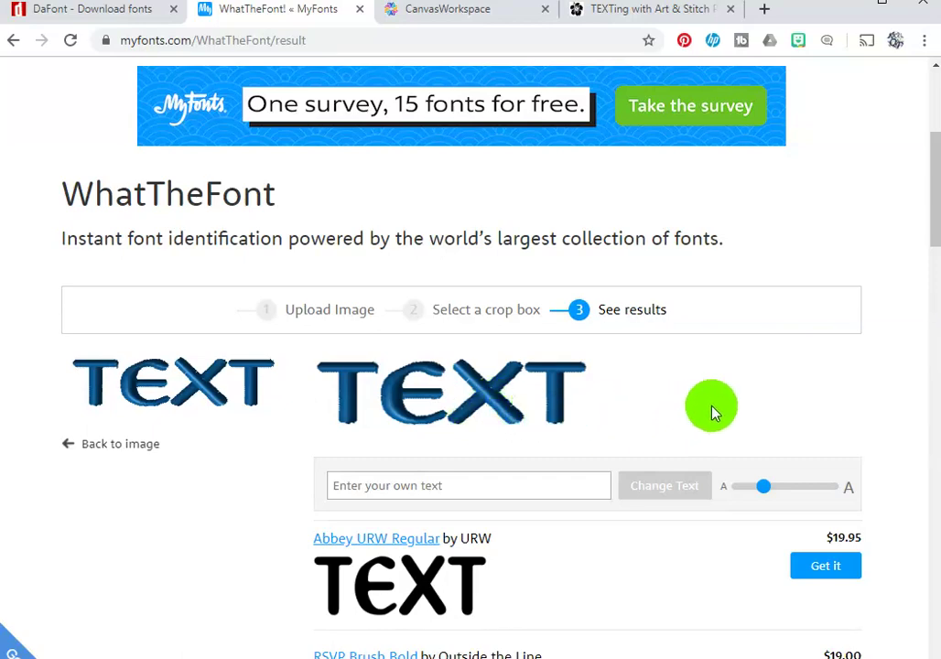
pyautogui.moveTo(935, 164); pyautogui.dragTo(934, 195)
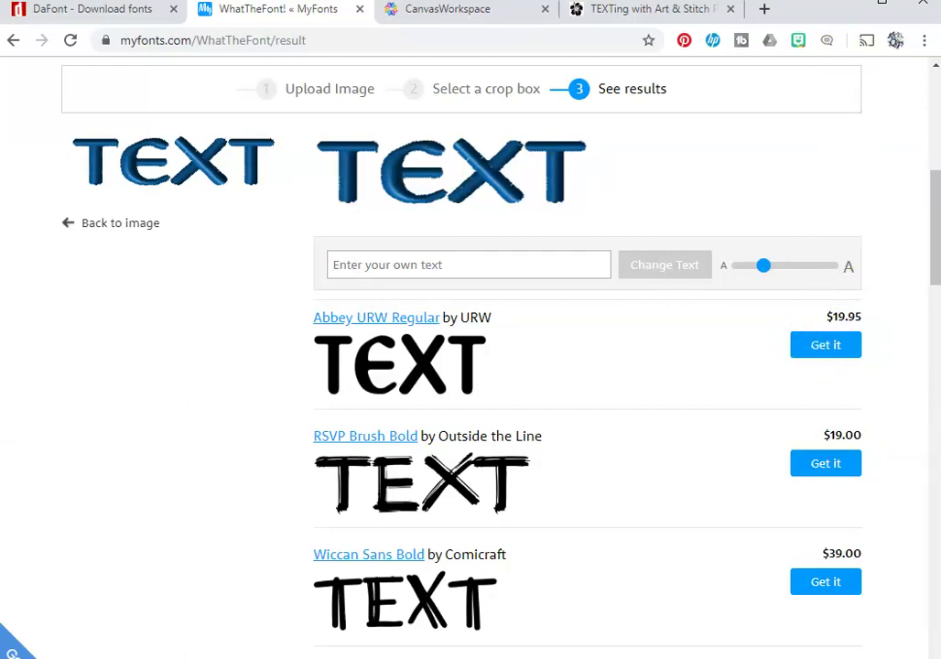
# Return to the WhatTheFont upload page, upload the "text" image from the Text 411 folder, and identify the font of the word TEXT
pyautogui.hotkey('alt', 'Left')
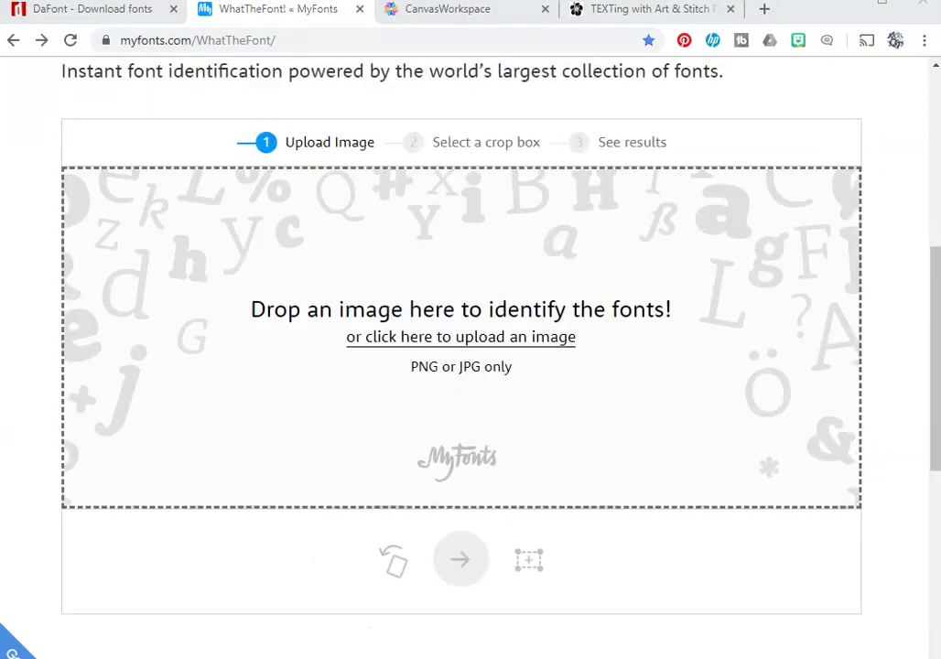
pyautogui.click(474, 335)
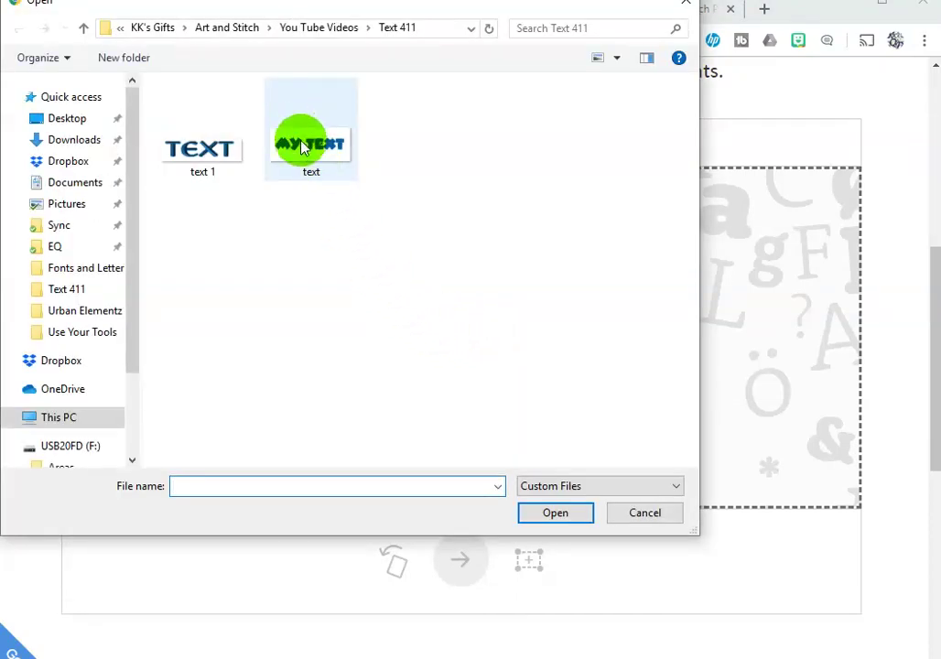
pyautogui.click(305, 149)
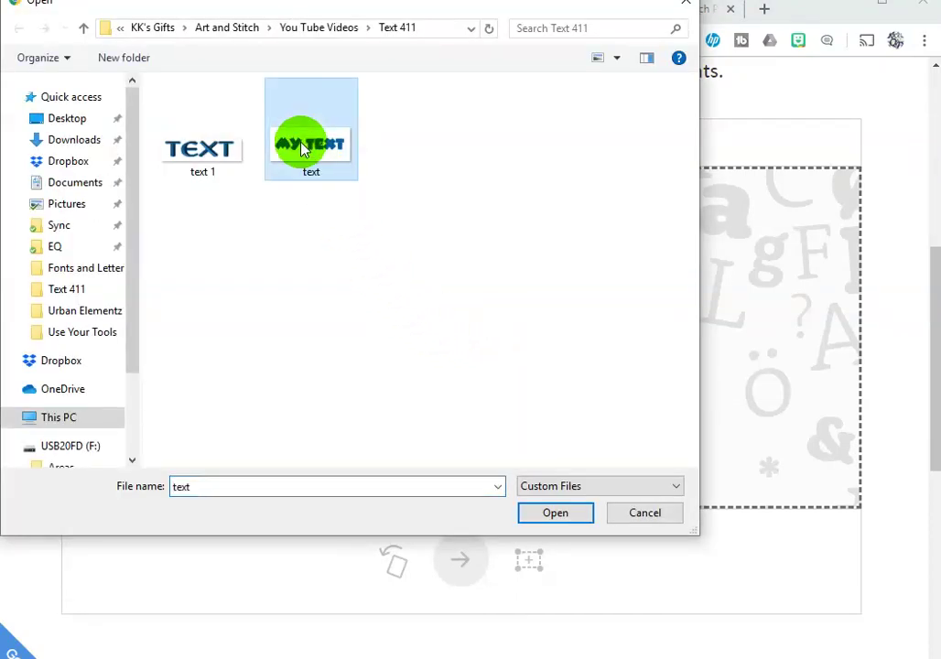
pyautogui.click(531, 515)
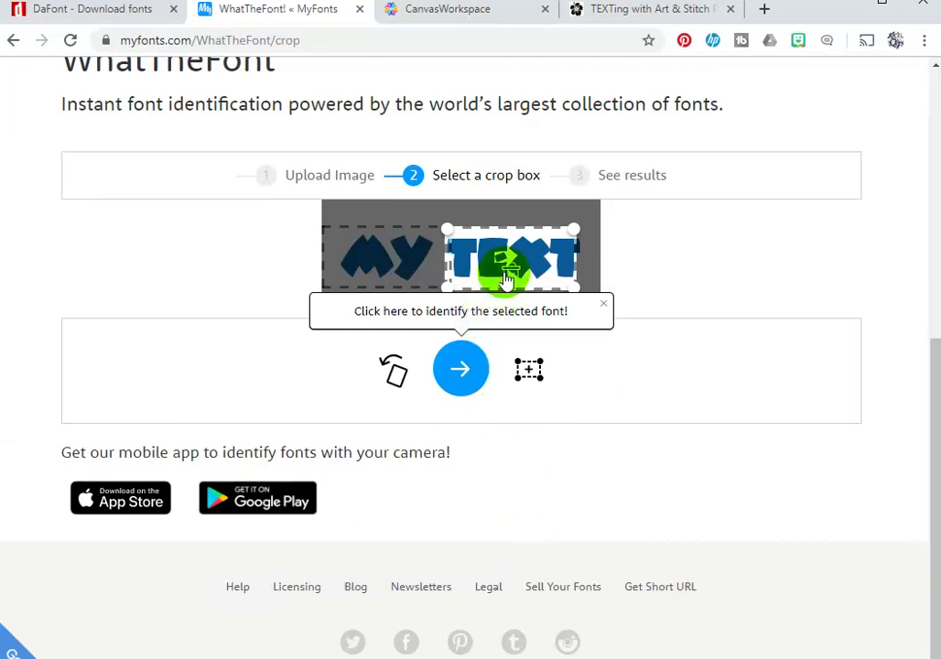
pyautogui.click(462, 367)
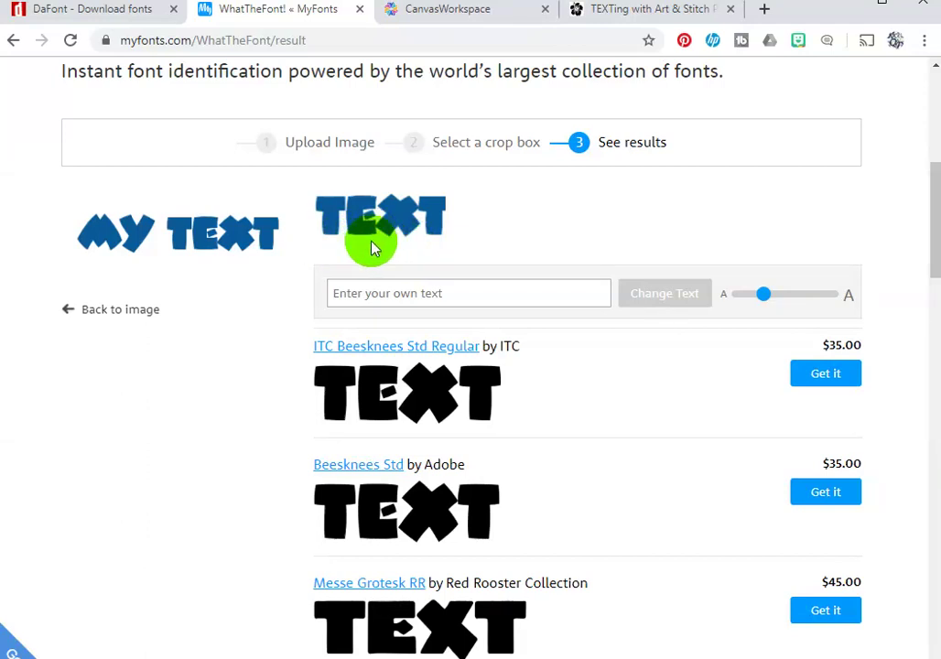
pyautogui.click(243, 245)
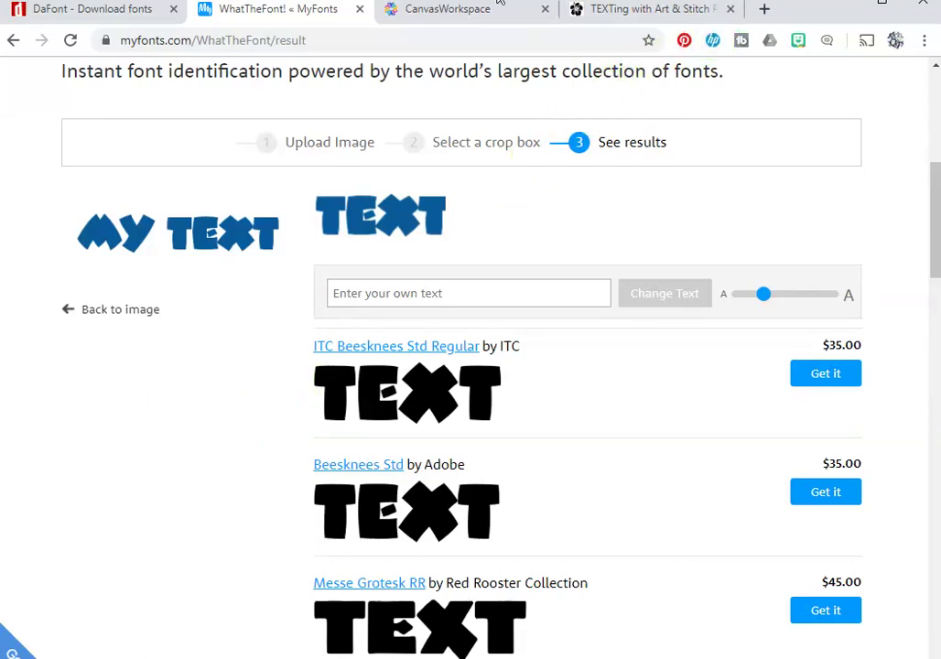
# Switch to the DaFont site, look through its recently added fonts, and return to the presentation slide
pyautogui.click(124, 13)
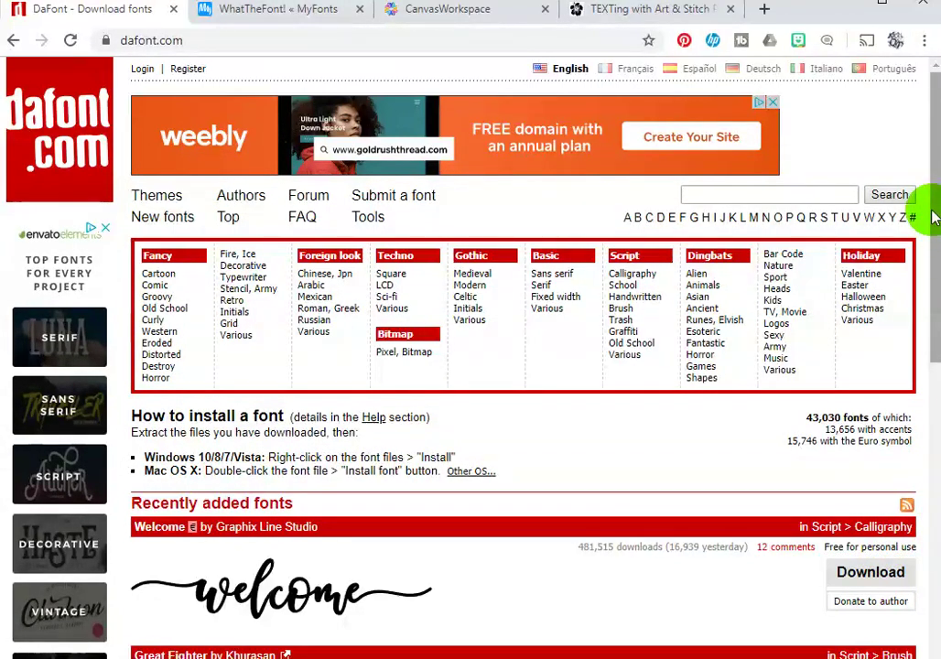
pyautogui.moveTo(936, 225); pyautogui.dragTo(936, 444)
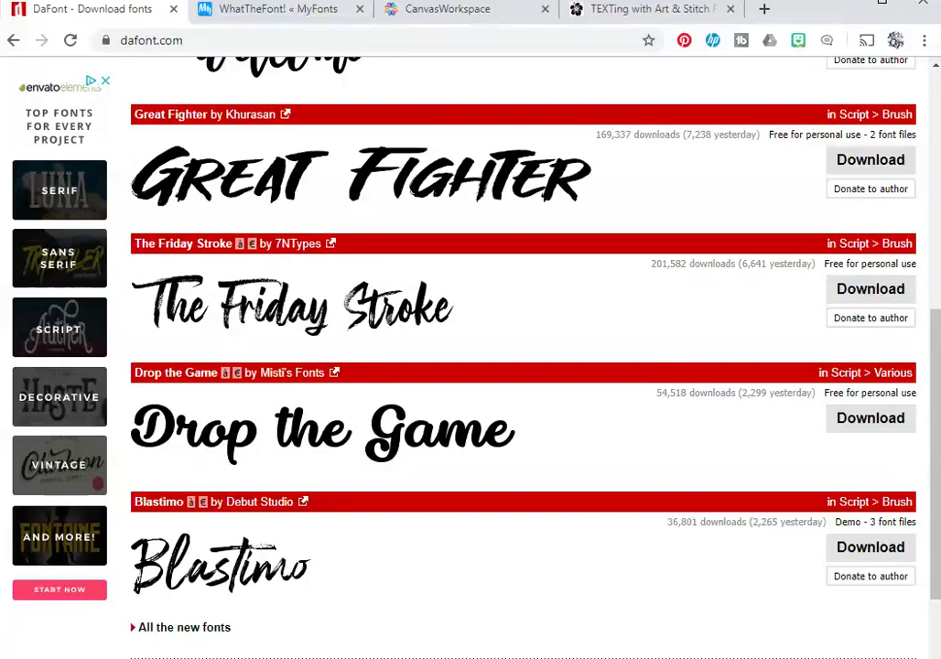
pyautogui.hotkey('alt', 'Tab')
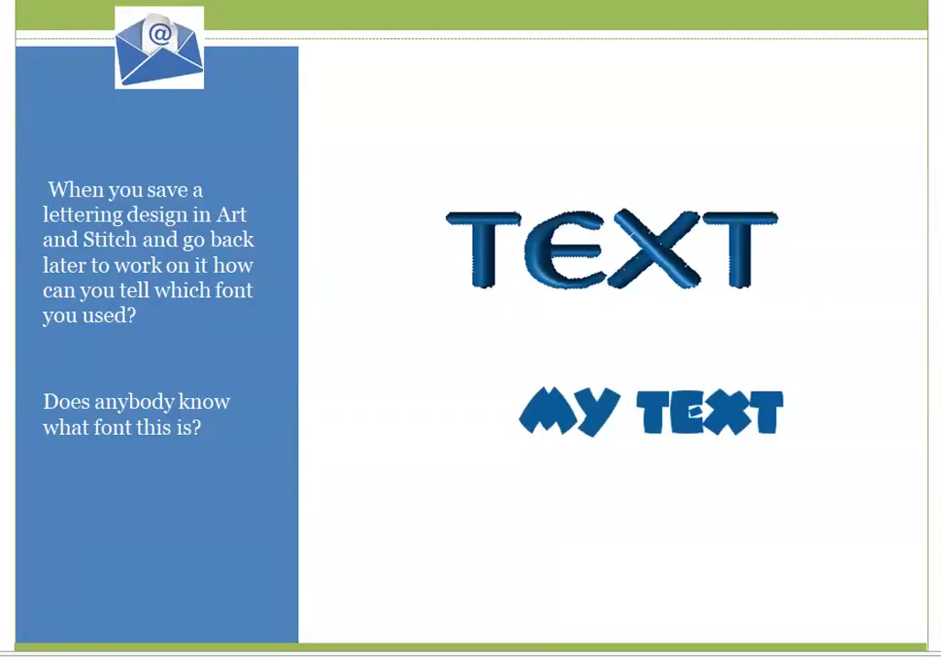